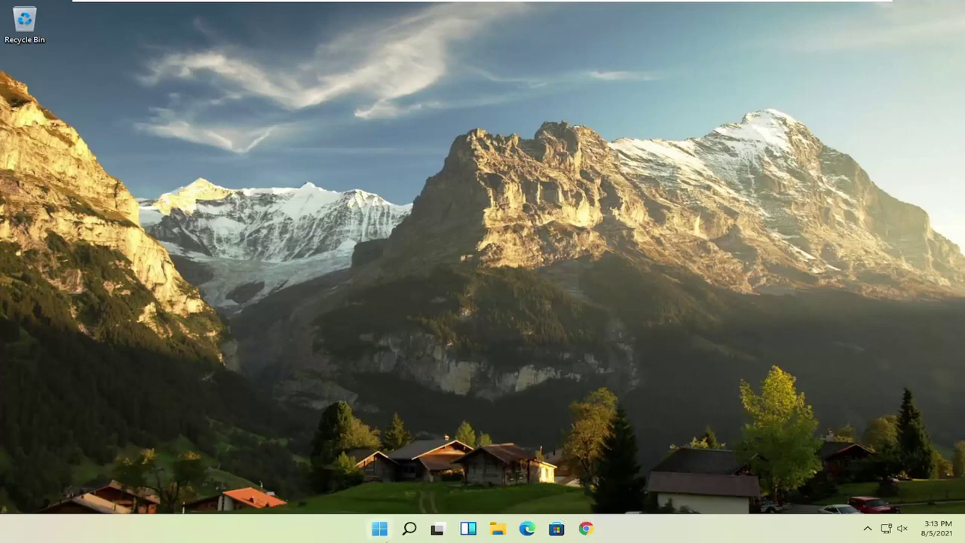
Open Task Manager from the Win+X menu and select Microsoft OneDrive on the Startup tab.
{"action": "right_click", "coordinate": [379, 530]}
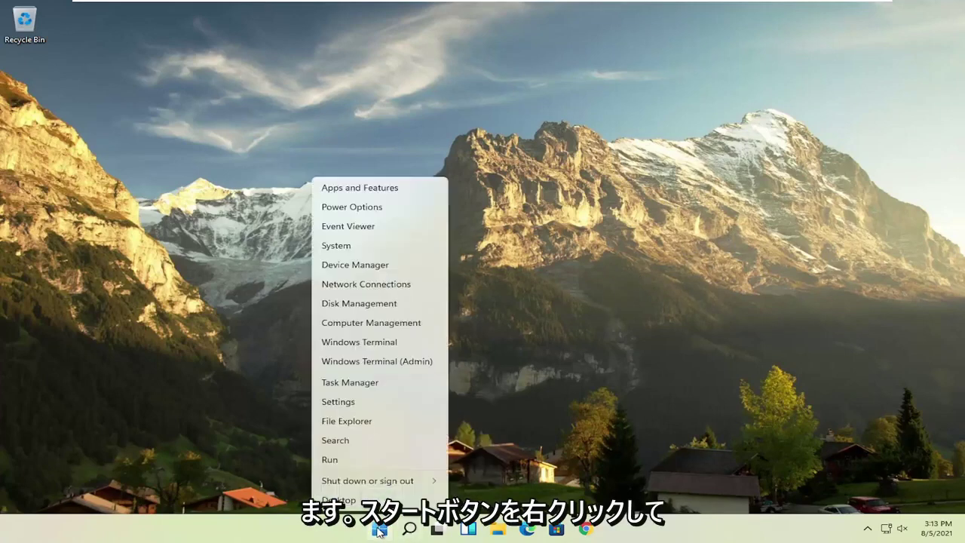
{"action": "left_click", "coordinate": [352, 382]}
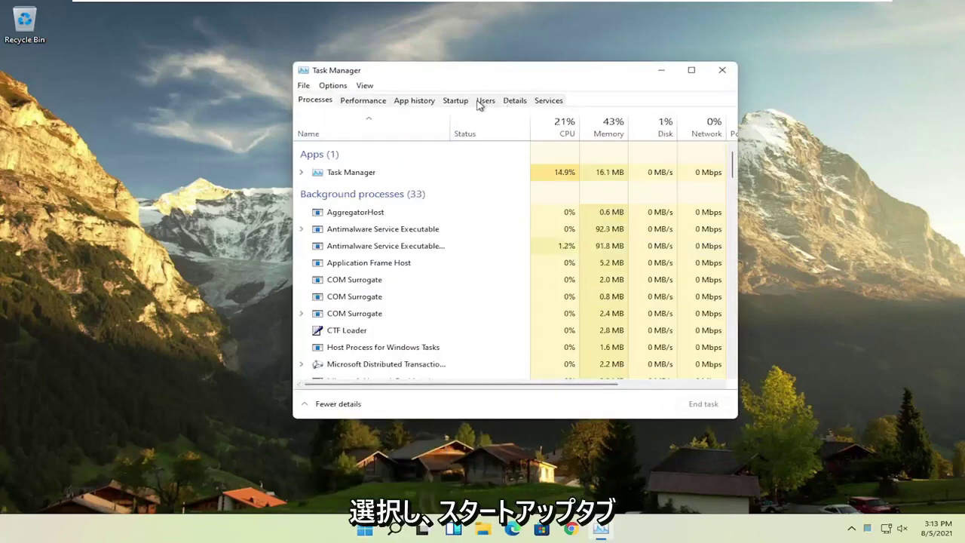
{"action": "left_click", "coordinate": [455, 102]}
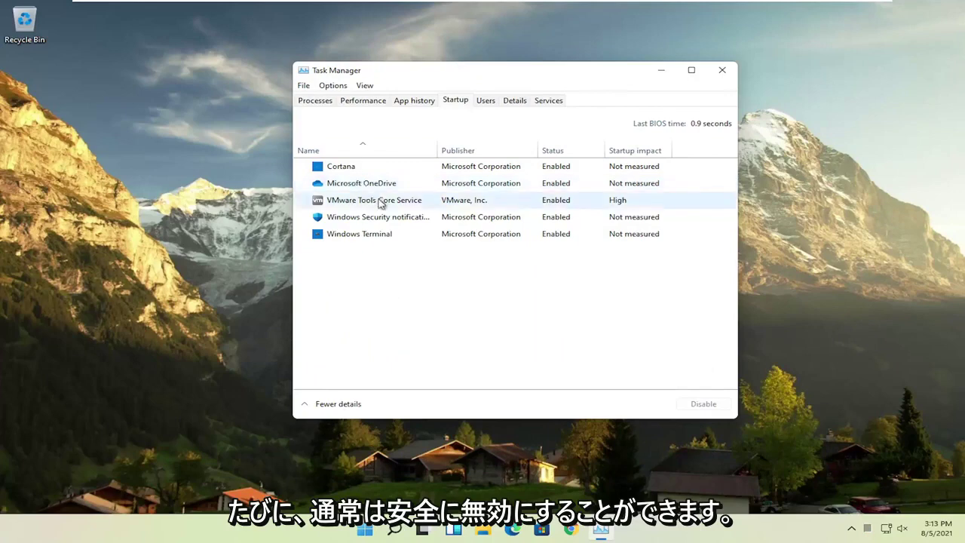
{"action": "left_click", "coordinate": [348, 188]}
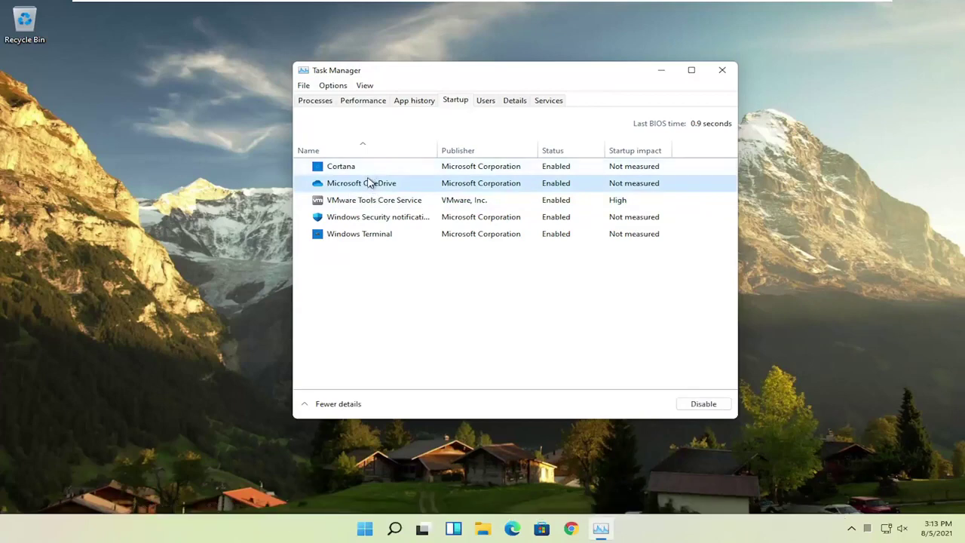
Set Microsoft OneDrive's startup status to Disabled.
{"action": "left_click", "coordinate": [703, 406]}
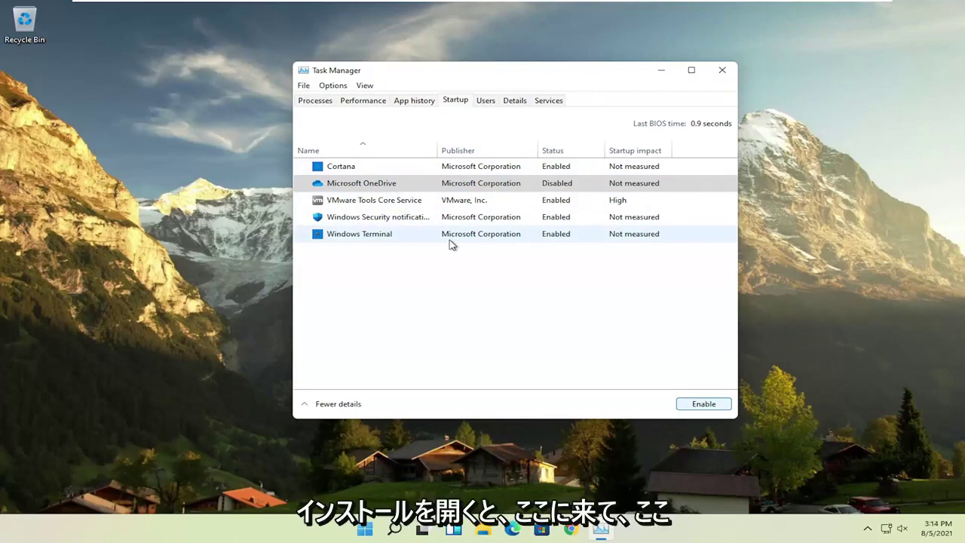
{"action": "left_click", "coordinate": [493, 185]}
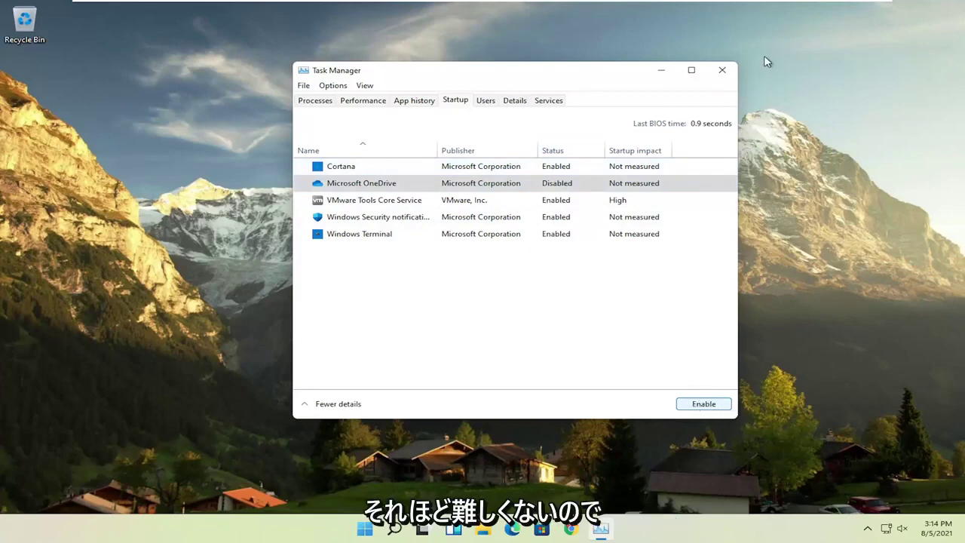
{"action": "left_click", "coordinate": [720, 71]}
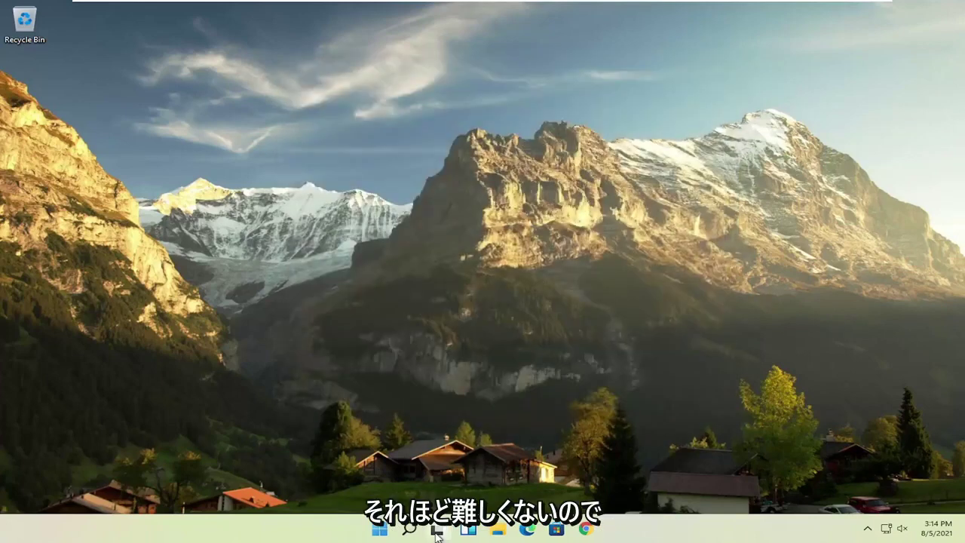
{"action": "mouse_move", "coordinate": [436, 527]}
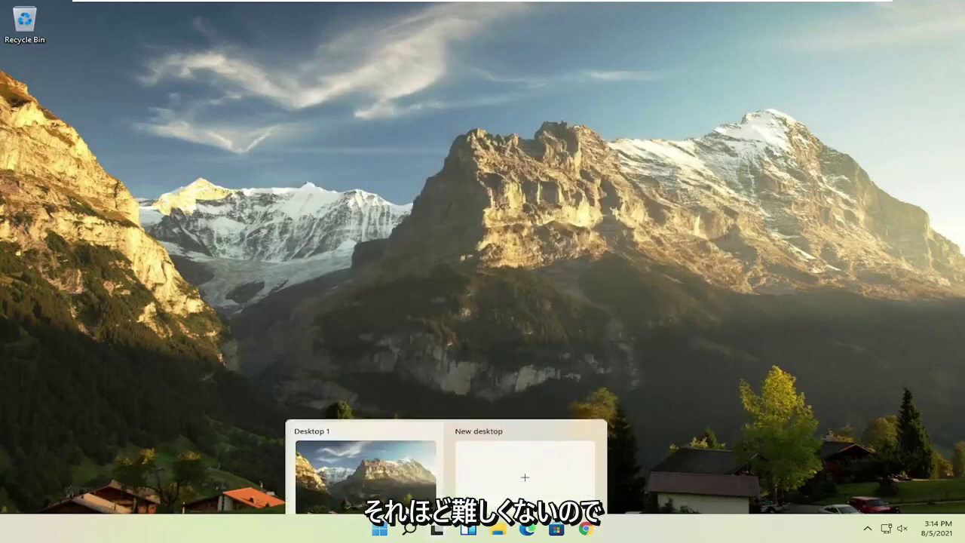
{"action": "left_click", "coordinate": [408, 529]}
{"action": "type", "text": "apps"}
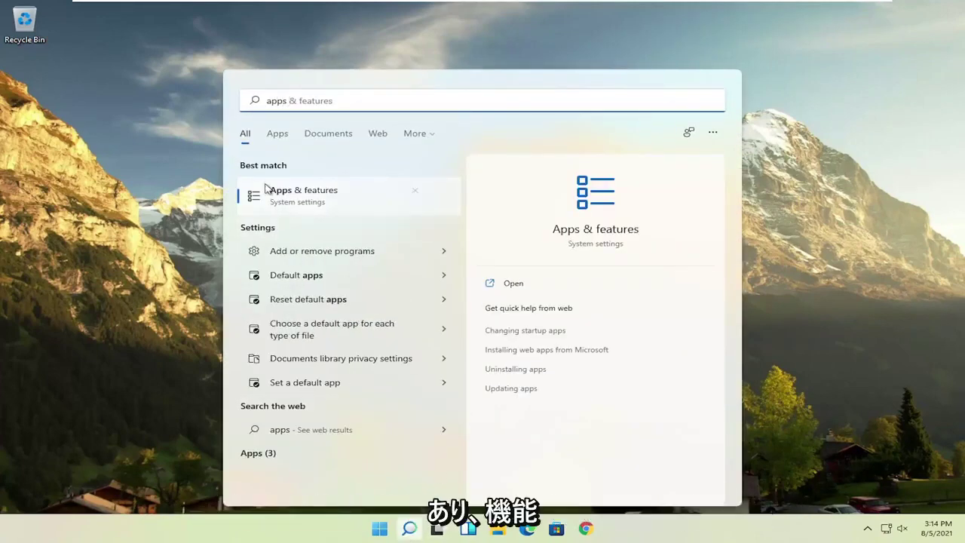
{"action": "left_click", "coordinate": [295, 195]}
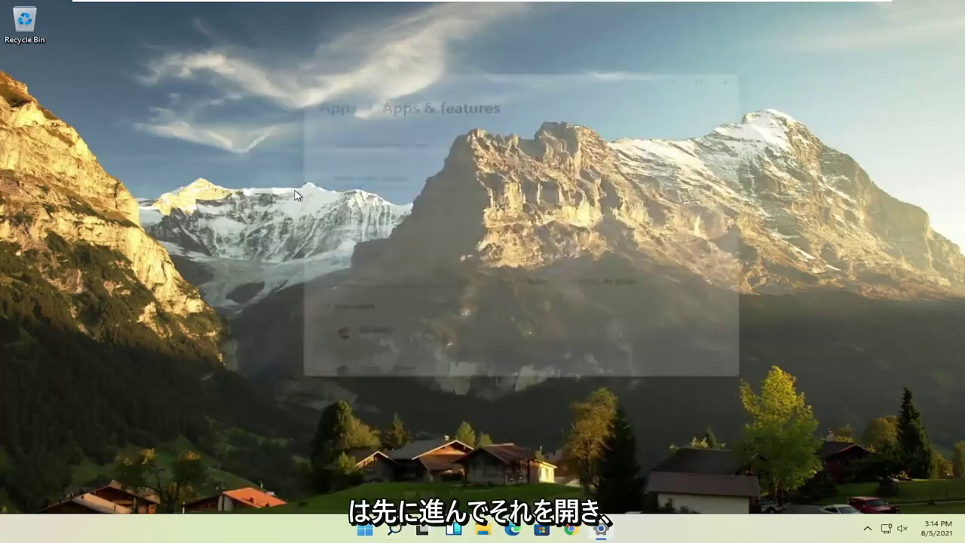
{"action": "scroll", "coordinate": [462, 236], "scroll_direction": "down", "scroll_amount": 3}
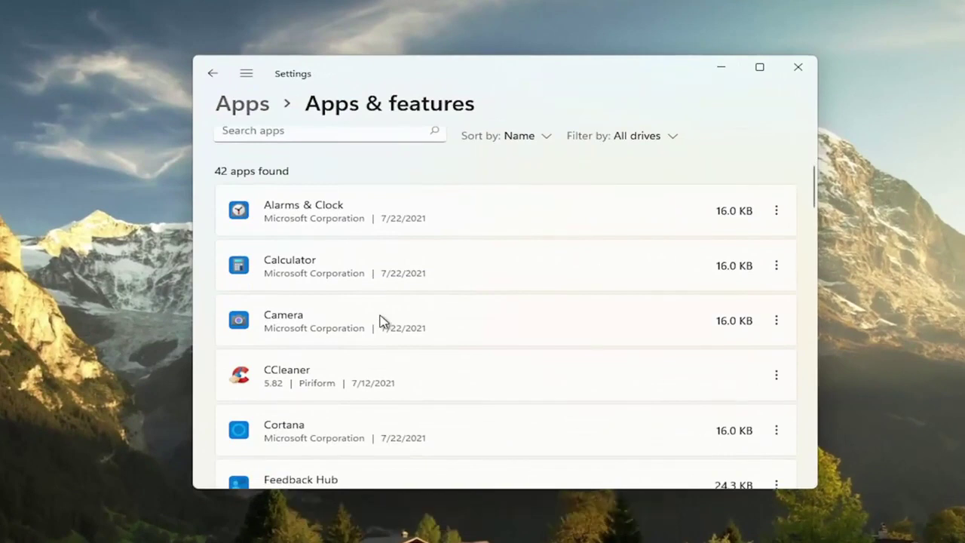
{"action": "scroll", "coordinate": [381, 321], "scroll_direction": "down", "scroll_amount": 1}
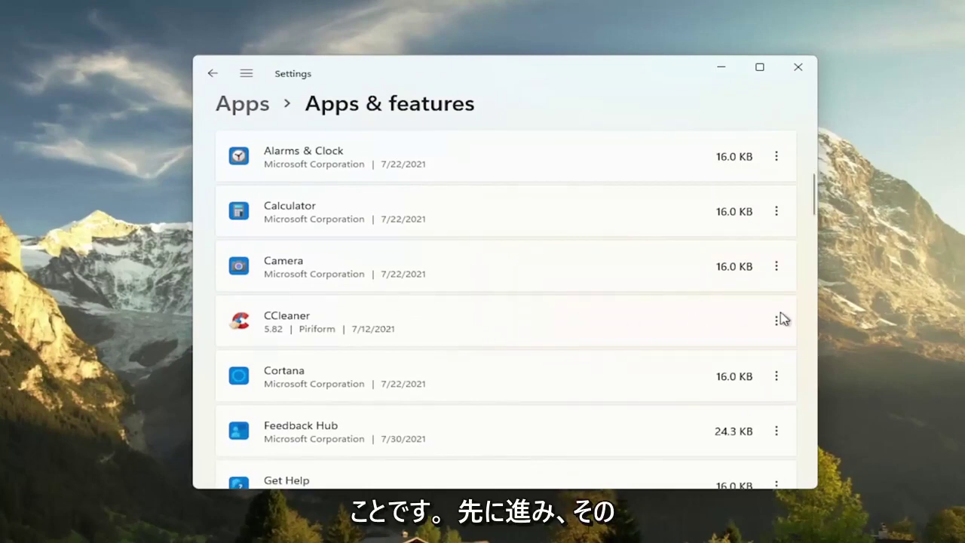
{"action": "left_click", "coordinate": [784, 322]}
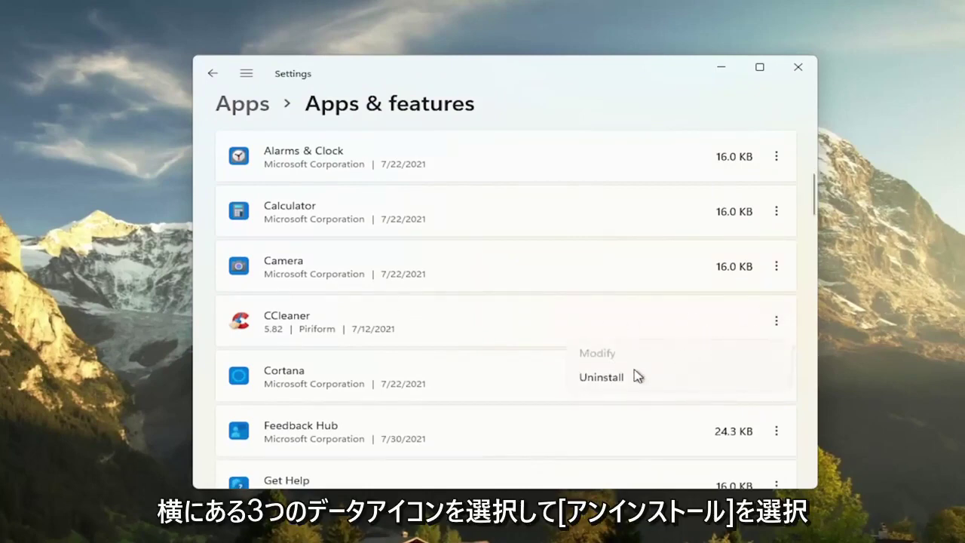
{"action": "left_click", "coordinate": [621, 82]}
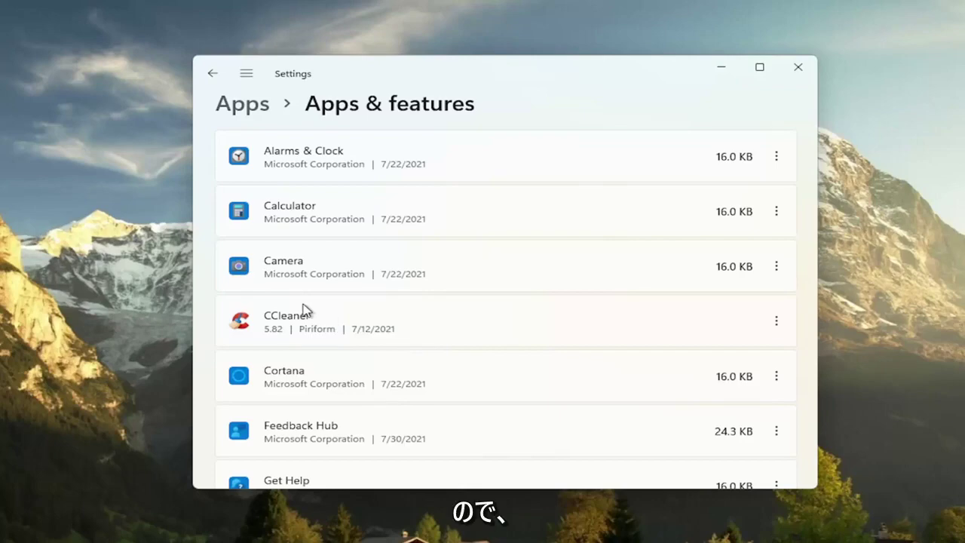
{"action": "left_click", "coordinate": [797, 66]}
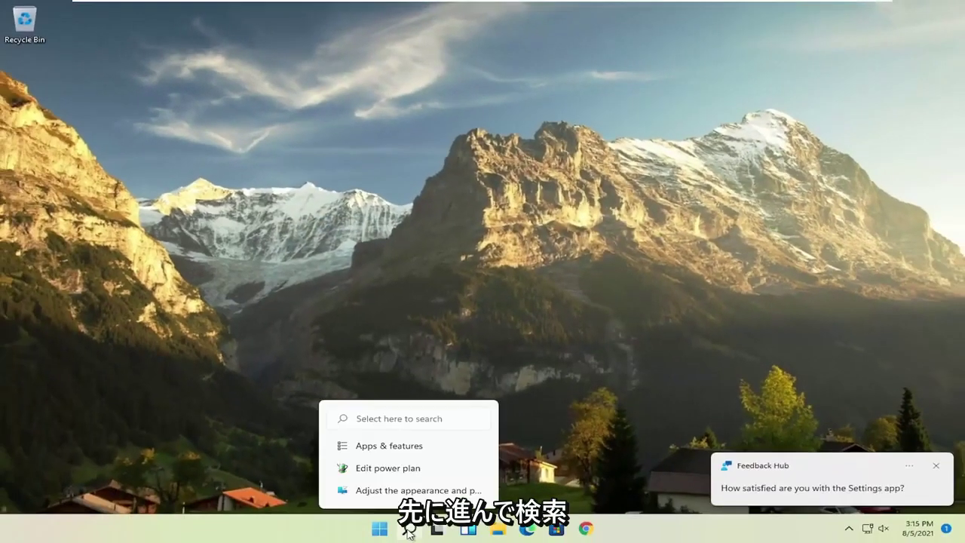
Search 'adjust' and open the Performance Options visual effects settings.
{"action": "left_click", "coordinate": [410, 529]}
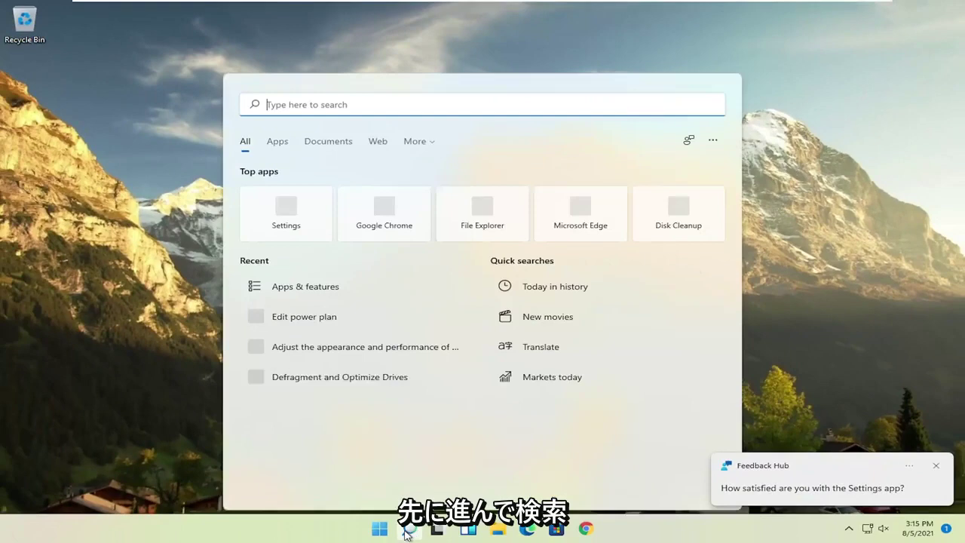
{"action": "type", "text": "adjust"}
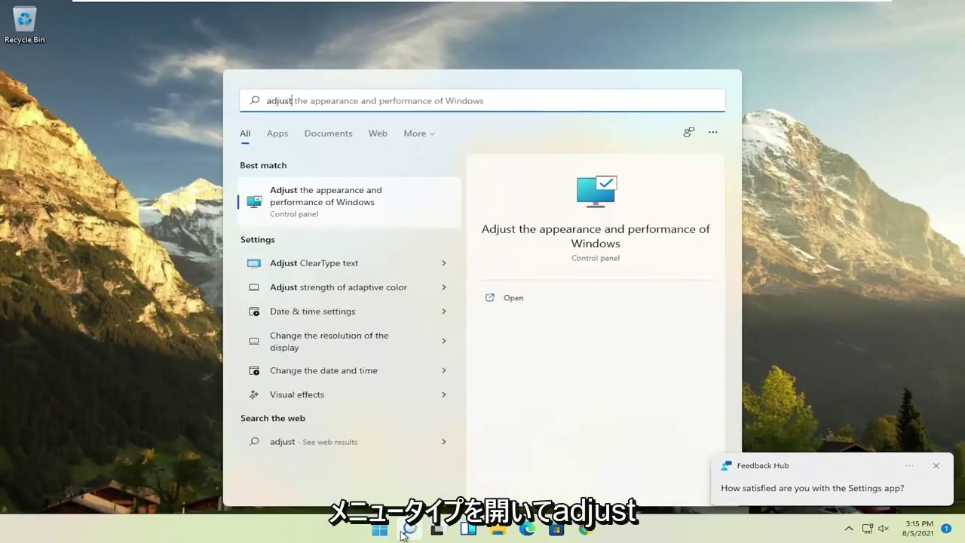
{"action": "left_click", "coordinate": [360, 201]}
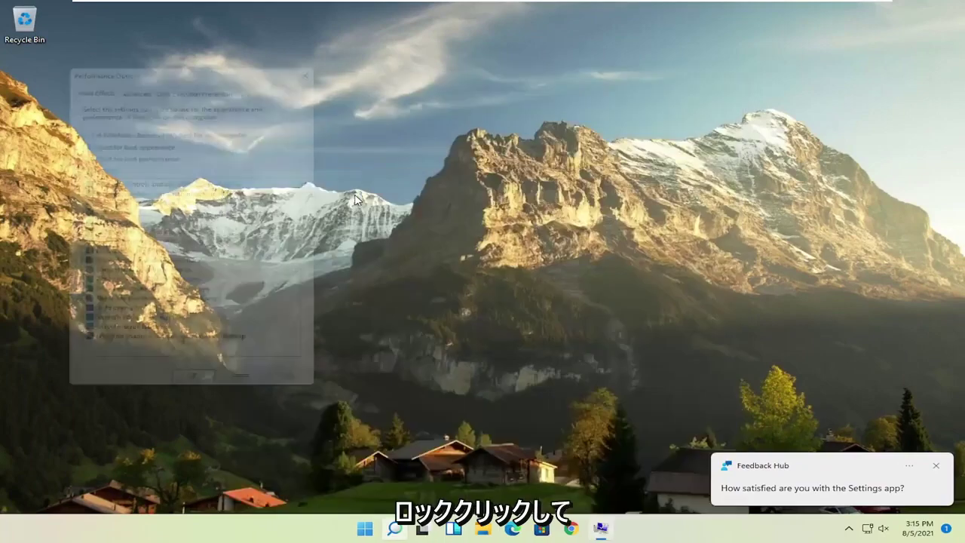
{"action": "left_click_drag", "start_coordinate": [204, 56], "coordinate": [409, 52]}
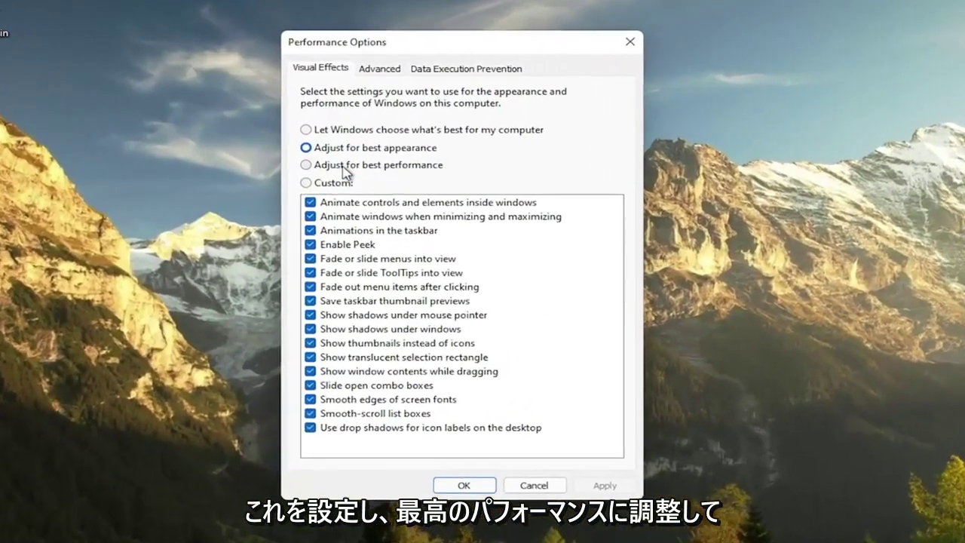
Apply the Adjust for best performance preset, clearing every visual effect.
{"action": "left_click", "coordinate": [311, 150]}
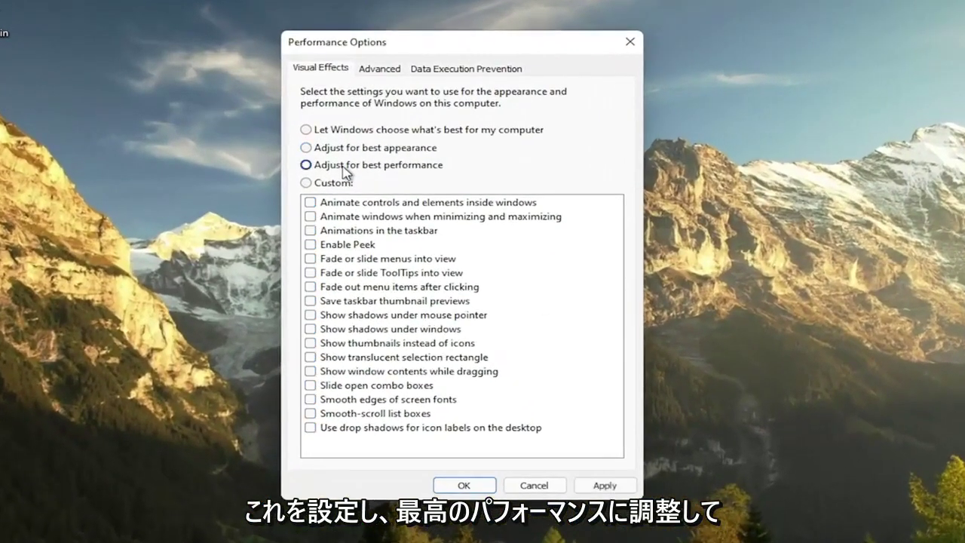
{"action": "left_click", "coordinate": [607, 486]}
{"action": "left_click_drag", "start_coordinate": [396, 44], "coordinate": [448, 43]}
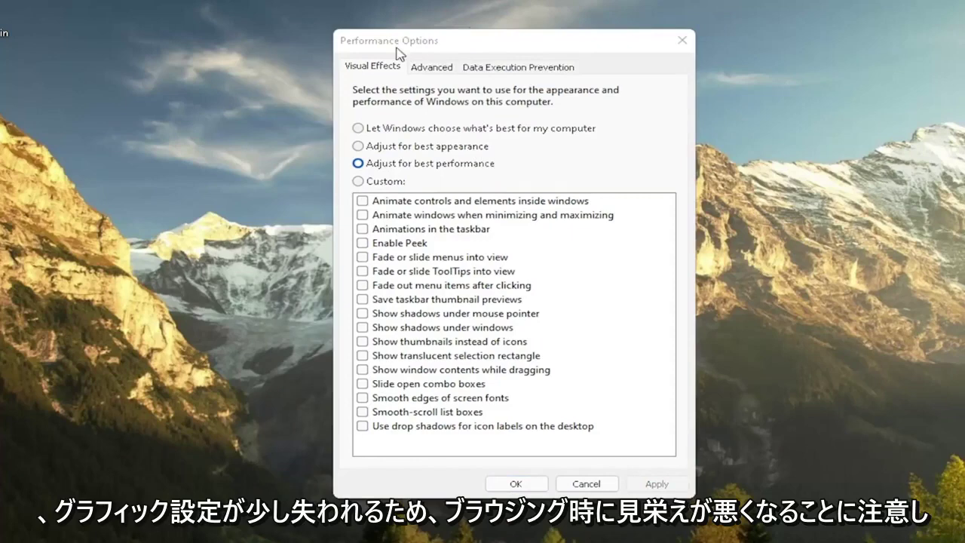
{"action": "left_click_drag", "start_coordinate": [504, 45], "coordinate": [529, 51]}
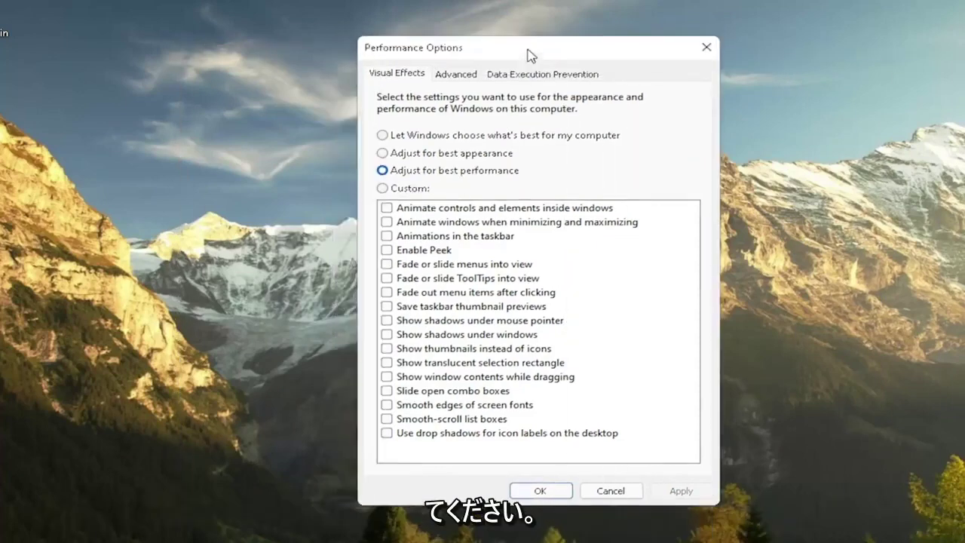
{"action": "key", "text": "super"}
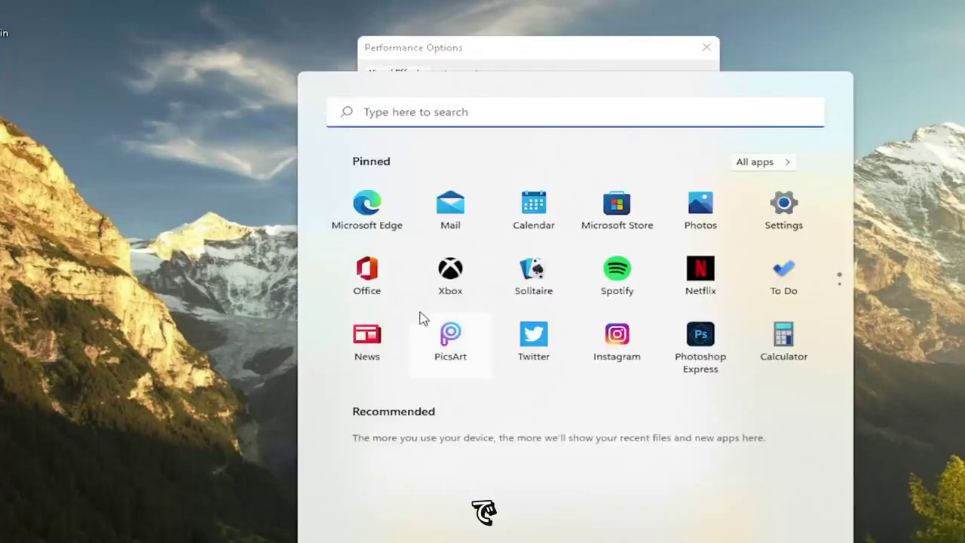
Reselect best performance but keep window contents shown while dragging.
{"action": "left_click", "coordinate": [537, 217]}
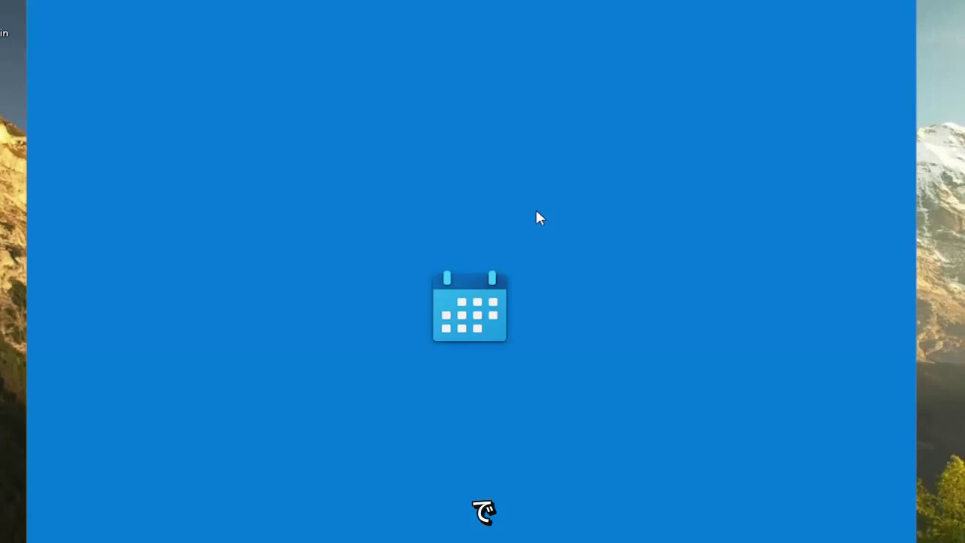
{"action": "left_click", "coordinate": [903, 4]}
{"action": "left_click", "coordinate": [383, 171]}
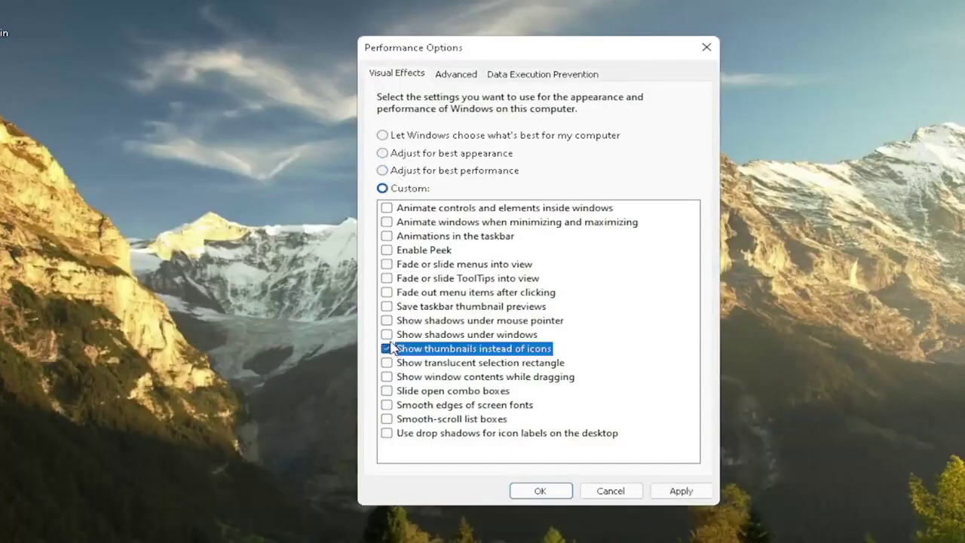
{"action": "left_click", "coordinate": [386, 292]}
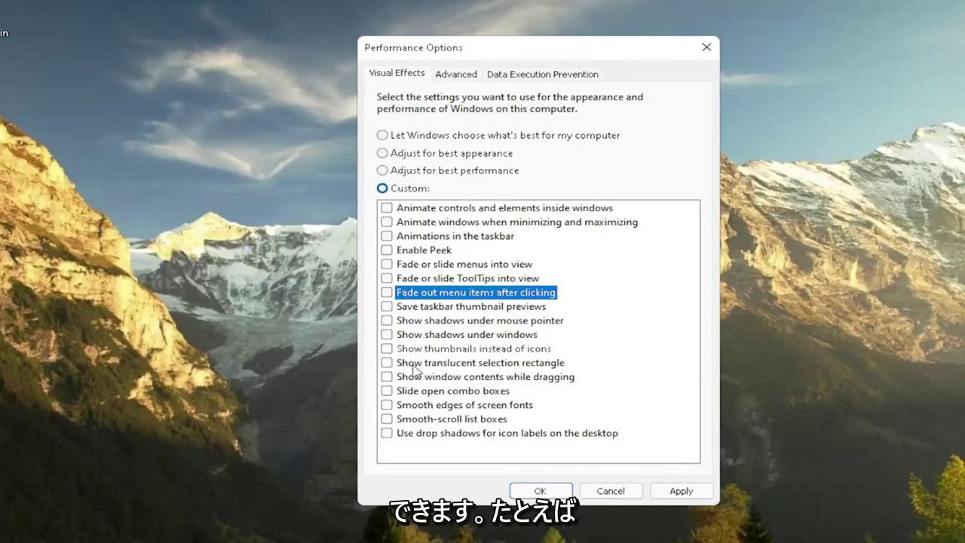
{"action": "mouse_move", "coordinate": [594, 45]}
{"action": "left_mouse_down"}
{"action": "mouse_move", "coordinate": [392, 73]}
{"action": "mouse_move", "coordinate": [502, 74]}
{"action": "mouse_move", "coordinate": [332, 73]}
{"action": "mouse_move", "coordinate": [565, 86]}
{"action": "mouse_move", "coordinate": [586, 48]}
{"action": "left_mouse_up"}
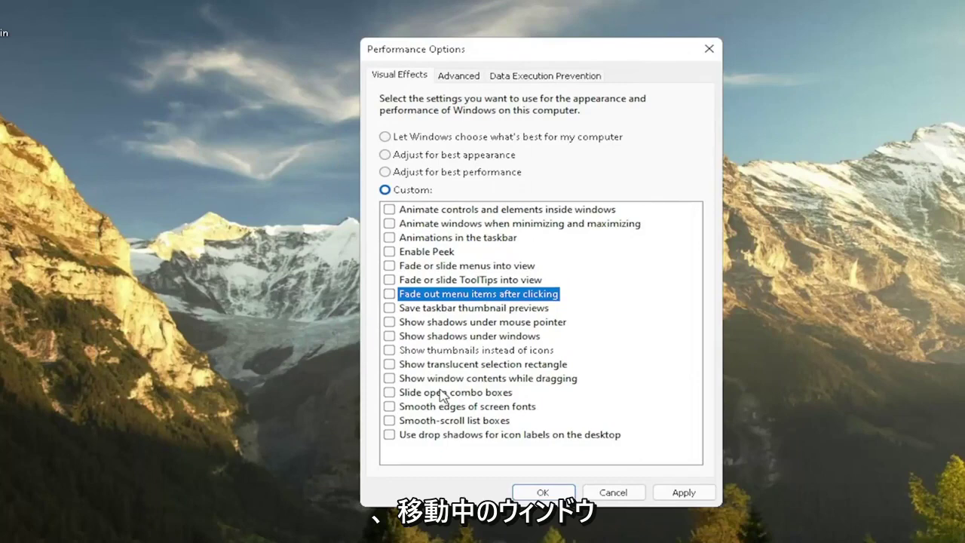
{"action": "left_click", "coordinate": [419, 379]}
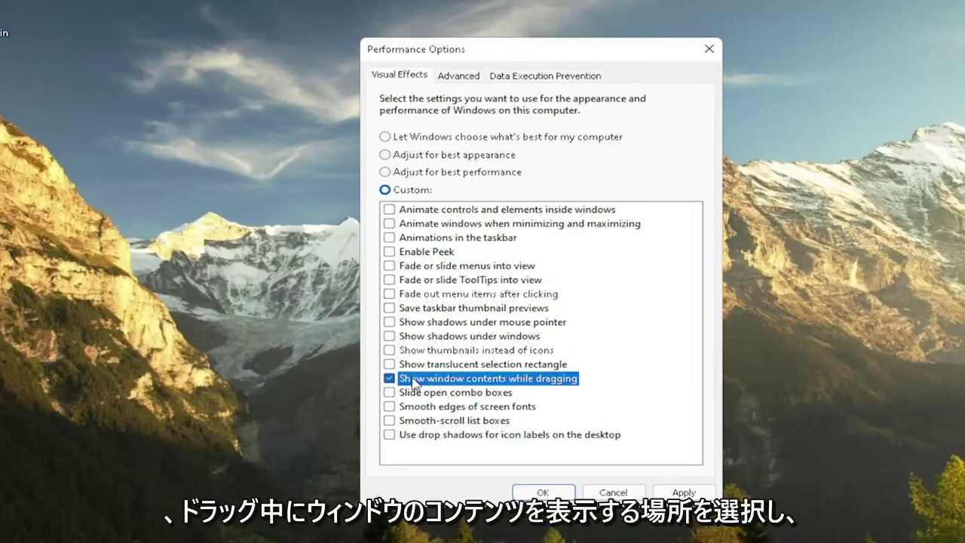
{"action": "left_click", "coordinate": [389, 378]}
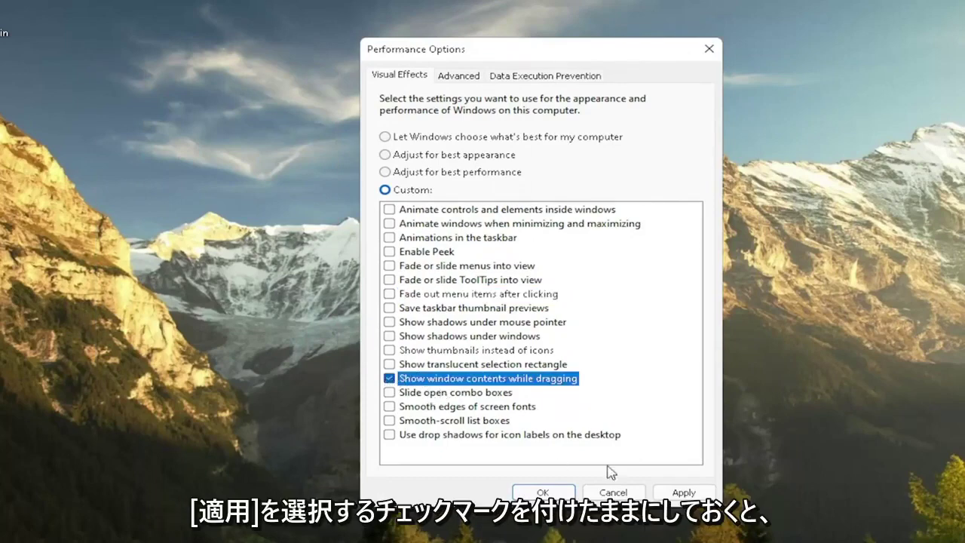
Apply the custom visual effects and open Control Panel by searching 'control'.
{"action": "left_click", "coordinate": [667, 492]}
{"action": "mouse_move", "coordinate": [538, 58]}
{"action": "left_mouse_down"}
{"action": "mouse_move", "coordinate": [631, 54]}
{"action": "mouse_move", "coordinate": [539, 55]}
{"action": "left_mouse_up"}
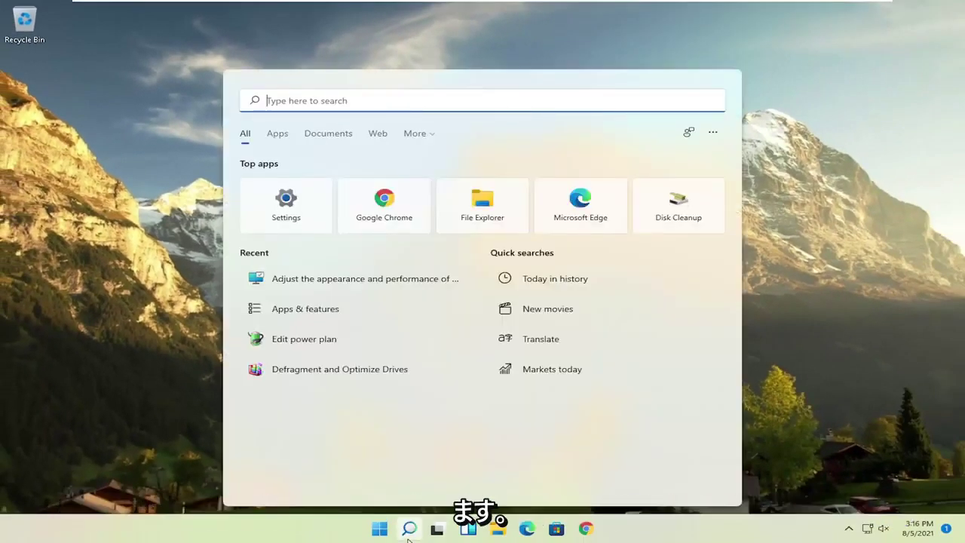
{"action": "type", "text": "control"}
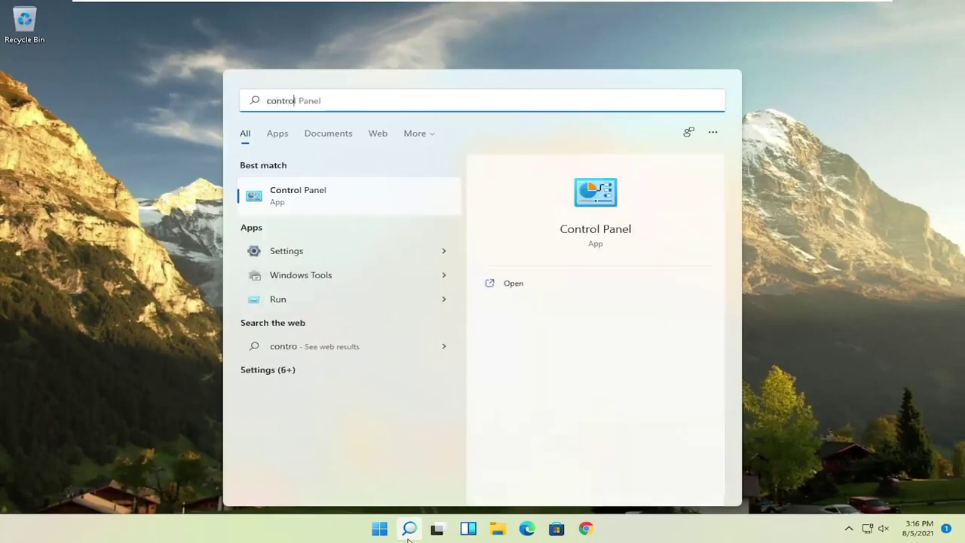
{"action": "left_click", "coordinate": [307, 202]}
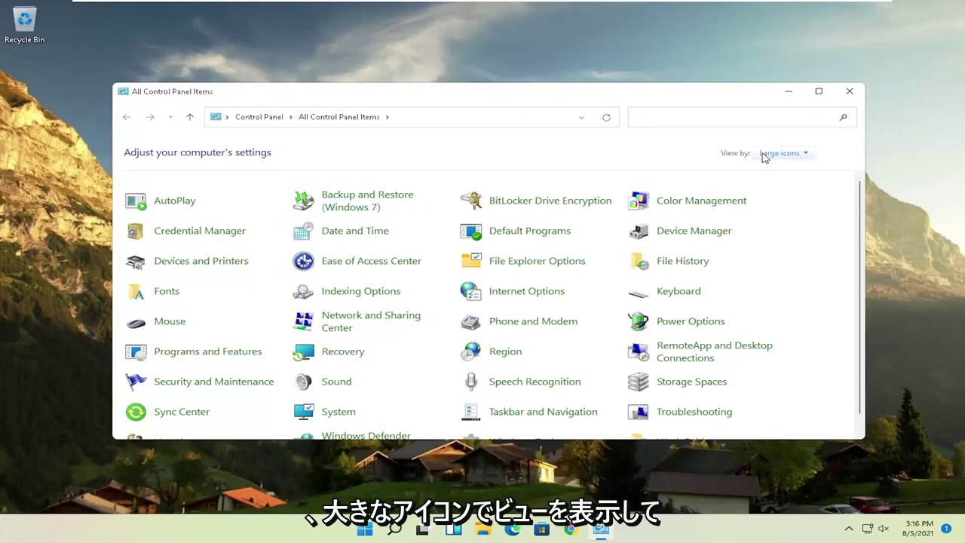
Make High performance the active power plan in Power Options, then close the window.
{"action": "left_click", "coordinate": [763, 155]}
{"action": "left_click", "coordinate": [791, 186]}
{"action": "left_click", "coordinate": [703, 323]}
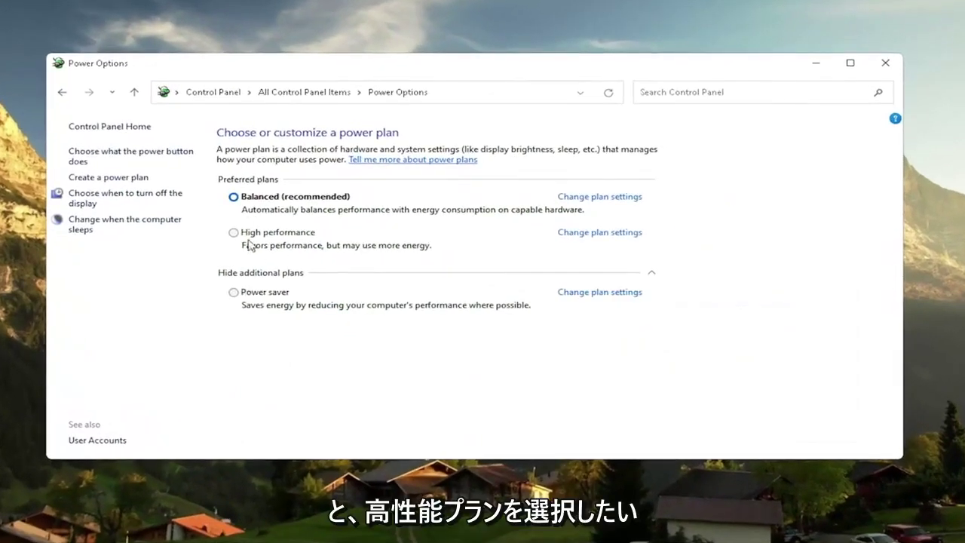
{"action": "left_click", "coordinate": [264, 273]}
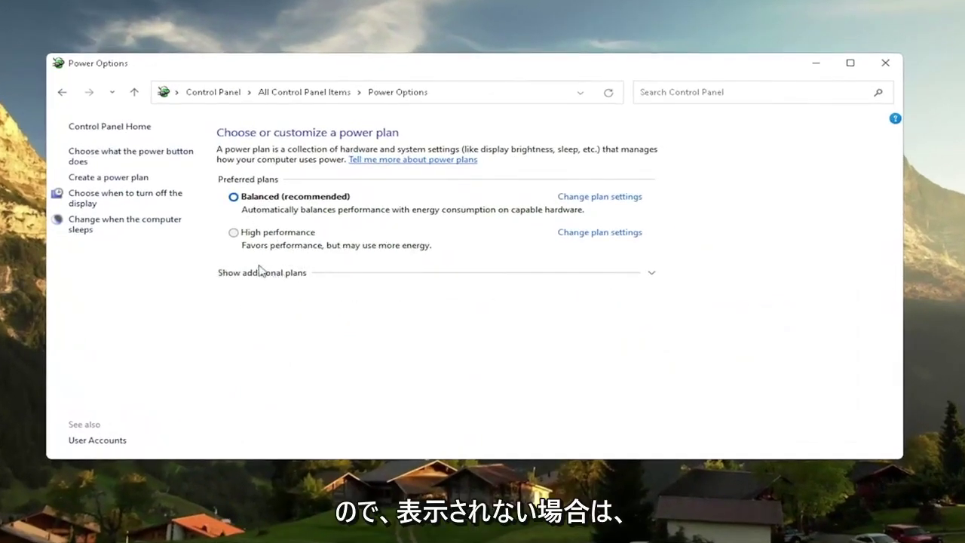
{"action": "left_click", "coordinate": [264, 274]}
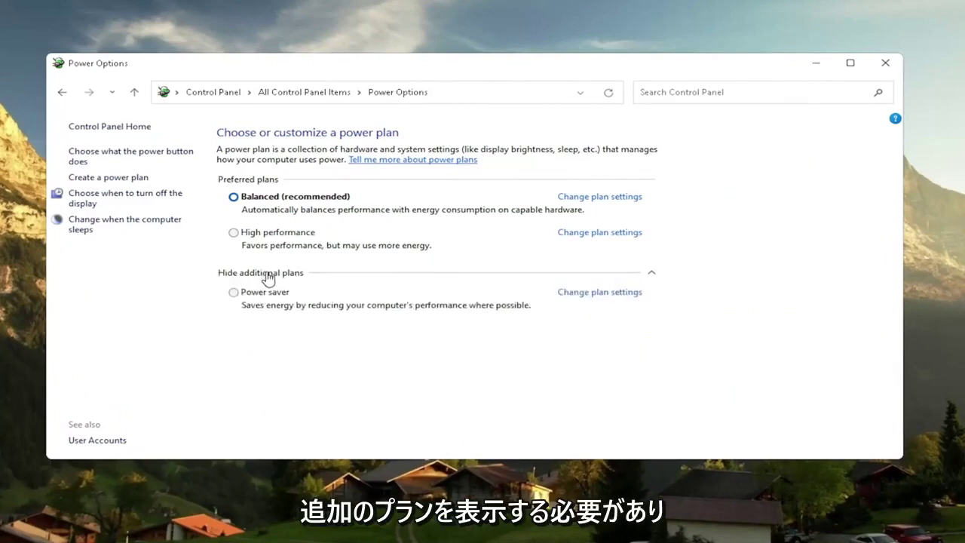
{"action": "left_click", "coordinate": [234, 232]}
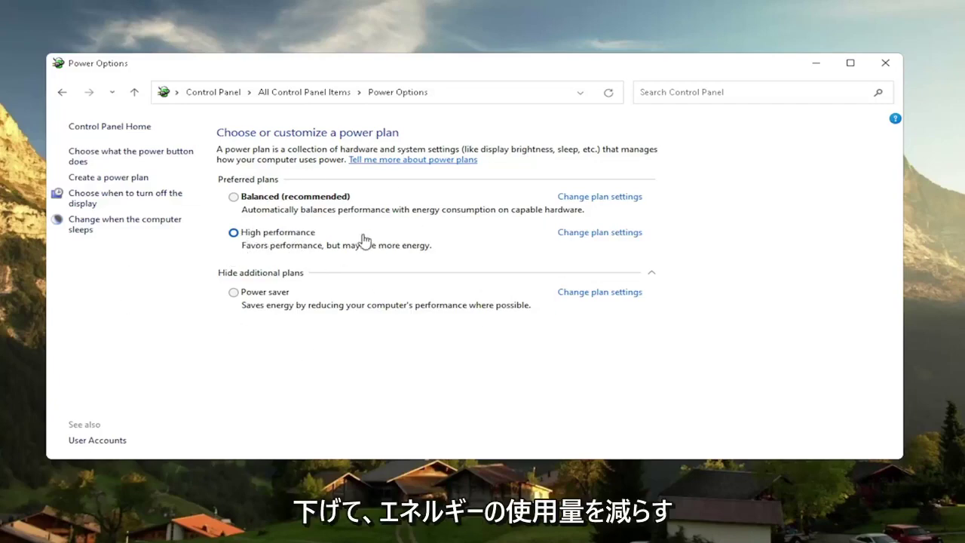
{"action": "left_click", "coordinate": [885, 62]}
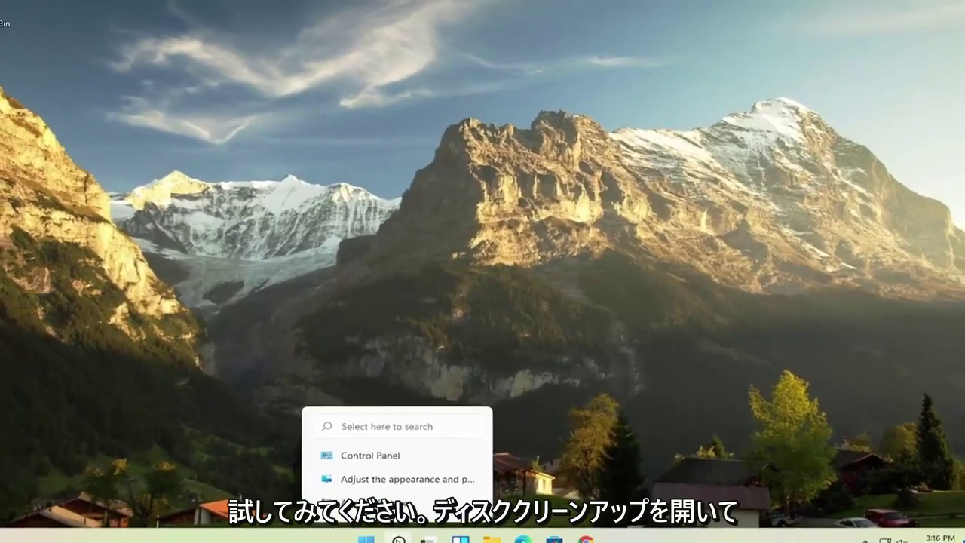
Clean up drive (C:) including system files, permanently deleting about 10.4 MB.
{"action": "left_click", "coordinate": [409, 529]}
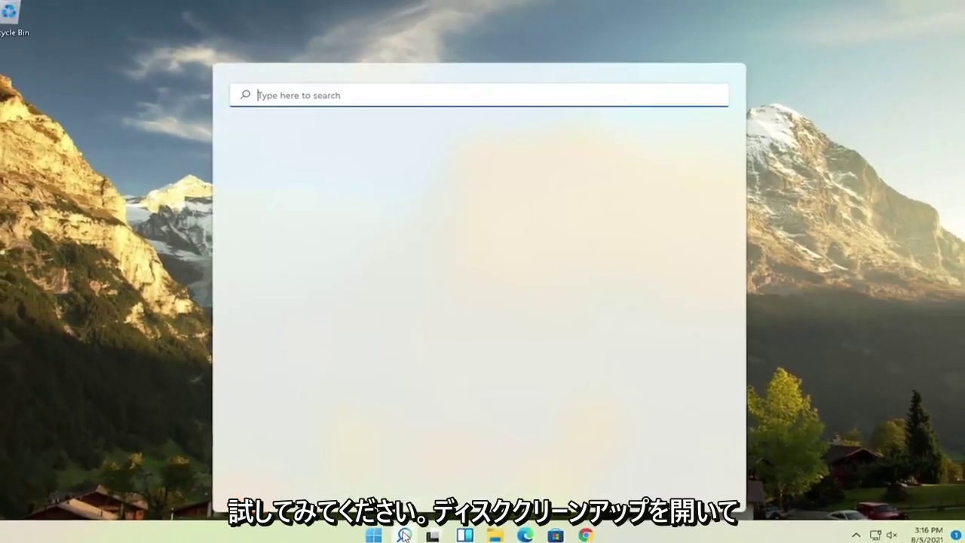
{"action": "type", "text": "disk clean"}
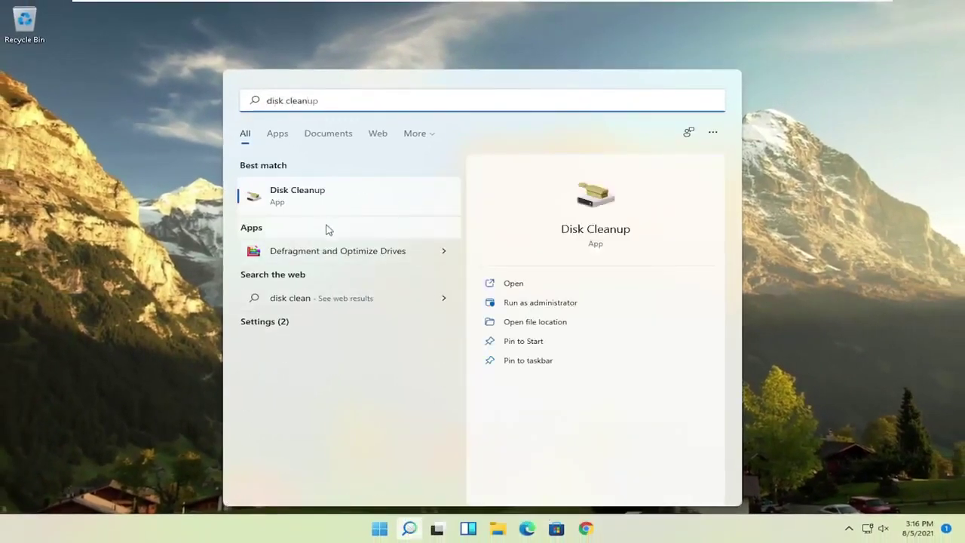
{"action": "left_click", "coordinate": [295, 195]}
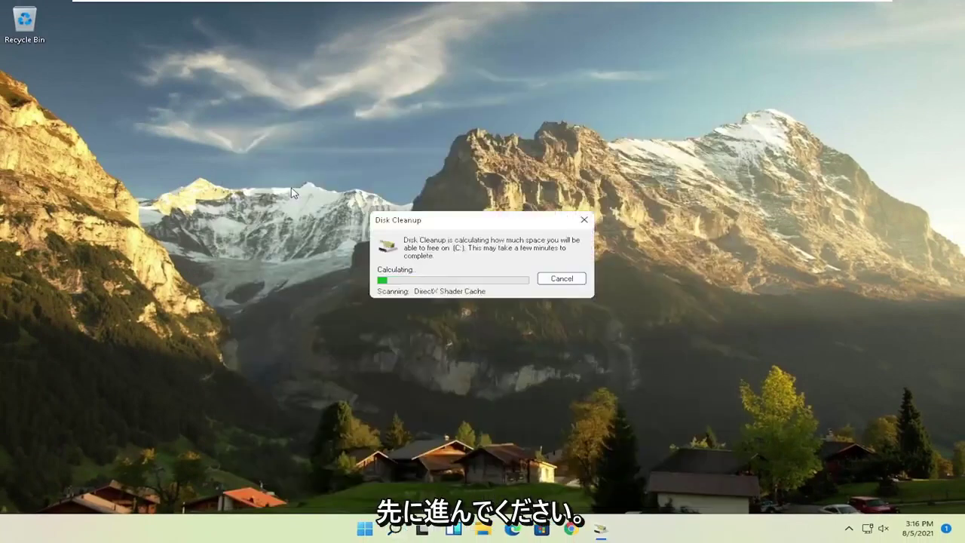
{"action": "left_click_drag", "start_coordinate": [243, 90], "coordinate": [450, 112]}
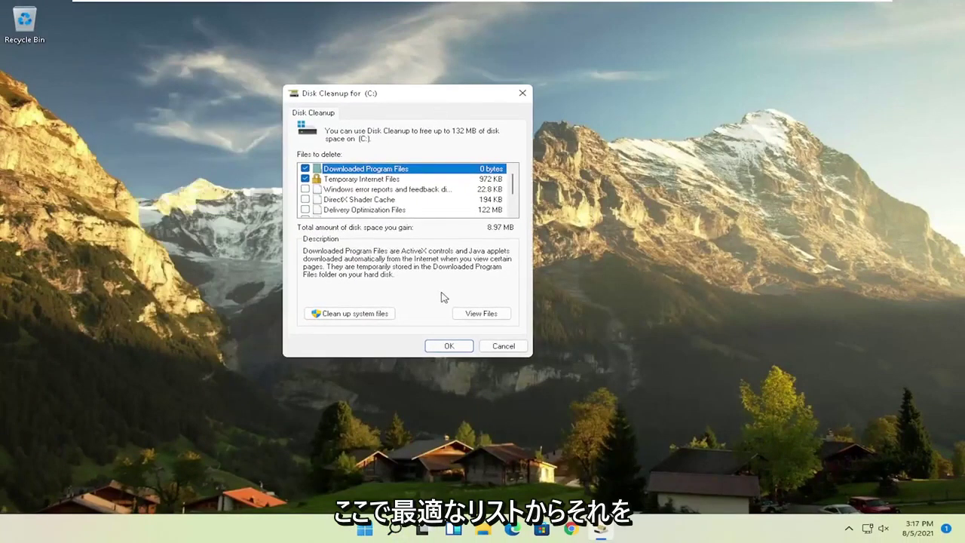
{"action": "left_click", "coordinate": [347, 314]}
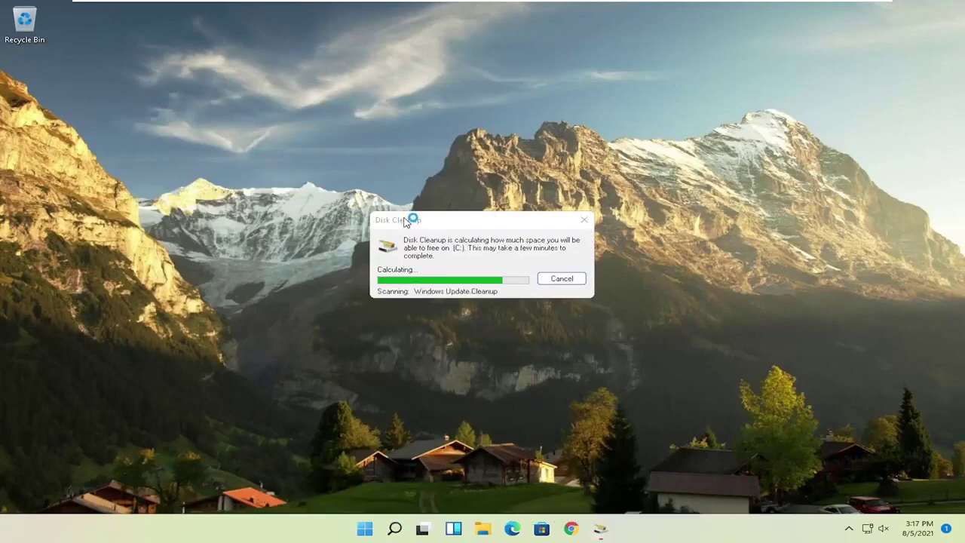
{"action": "left_click_drag", "start_coordinate": [239, 96], "coordinate": [444, 102]}
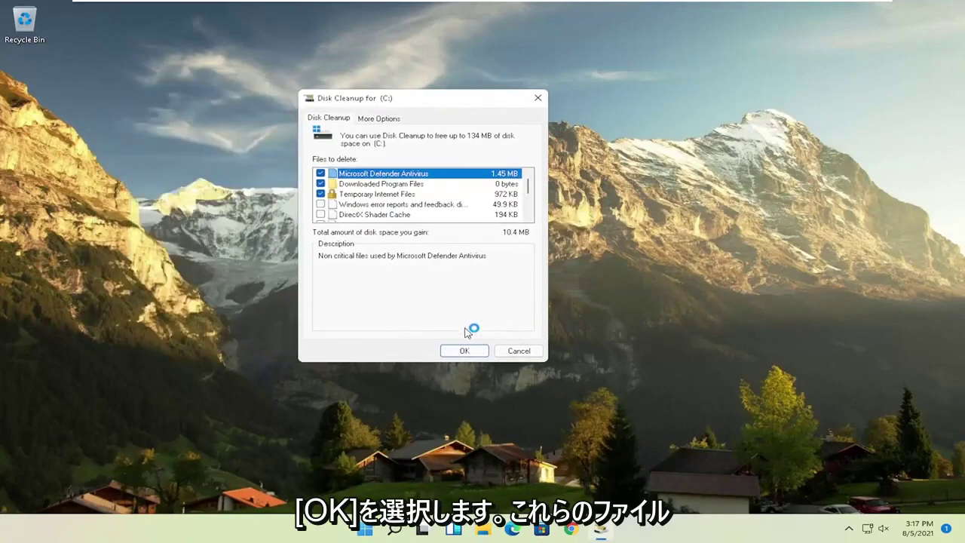
{"action": "left_click", "coordinate": [467, 351]}
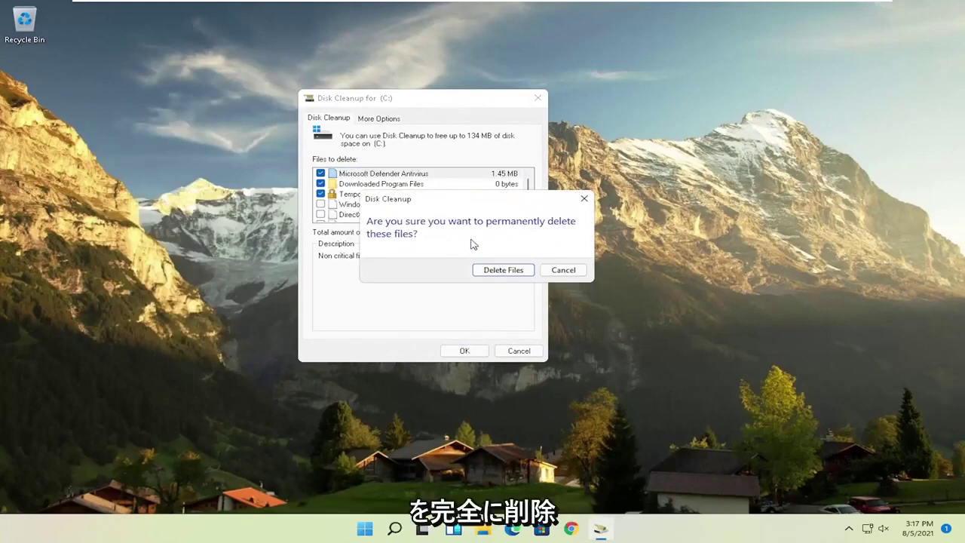
{"action": "left_click", "coordinate": [503, 270]}
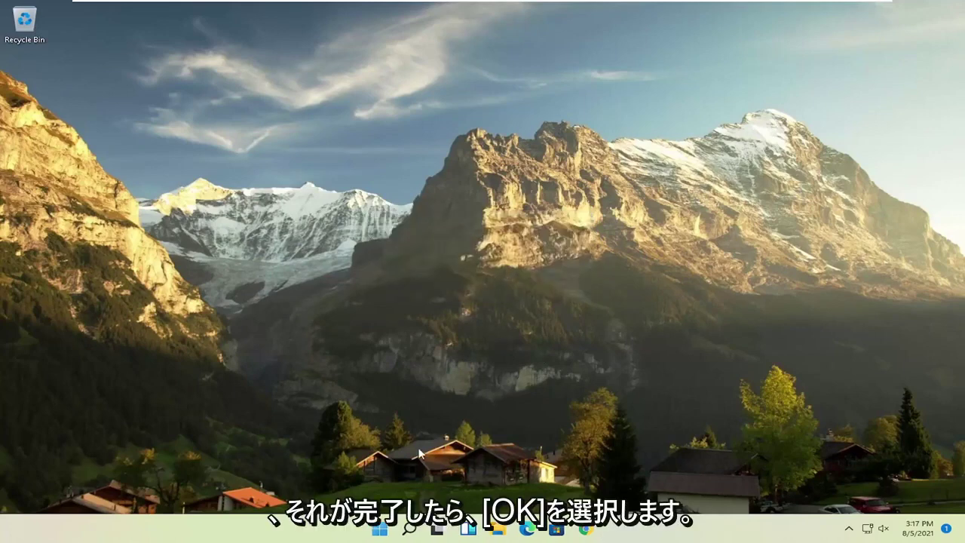
Optimize drive (C:) via a 'defrag' search until it shows 0% fragmented, then close.
{"action": "left_click", "coordinate": [410, 529]}
{"action": "type", "text": "disk"}
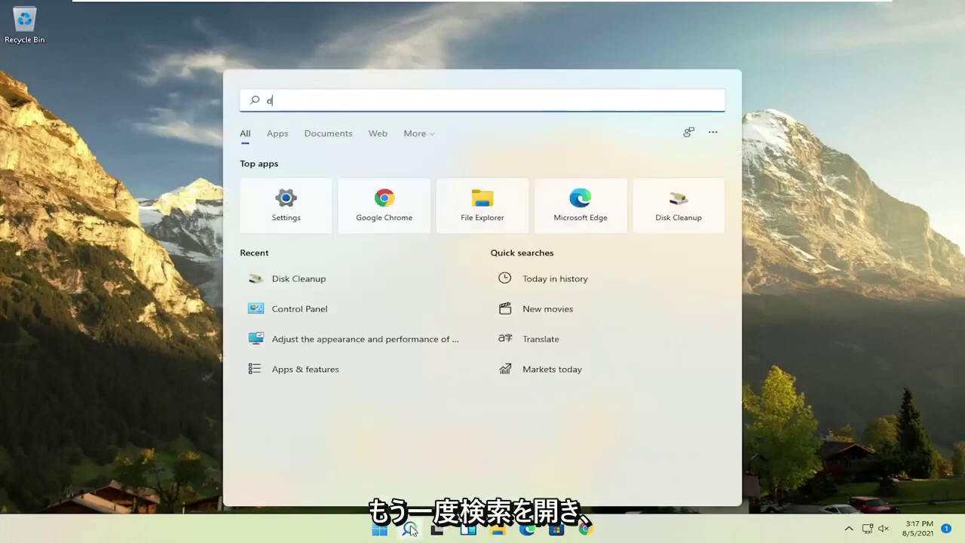
{"action": "key", "text": "BackSpace"}
{"action": "key", "text": "BackSpace"}
{"action": "key", "text": "BackSpace"}
{"action": "key", "text": "BackSpace"}
{"action": "type", "text": "defrag"}
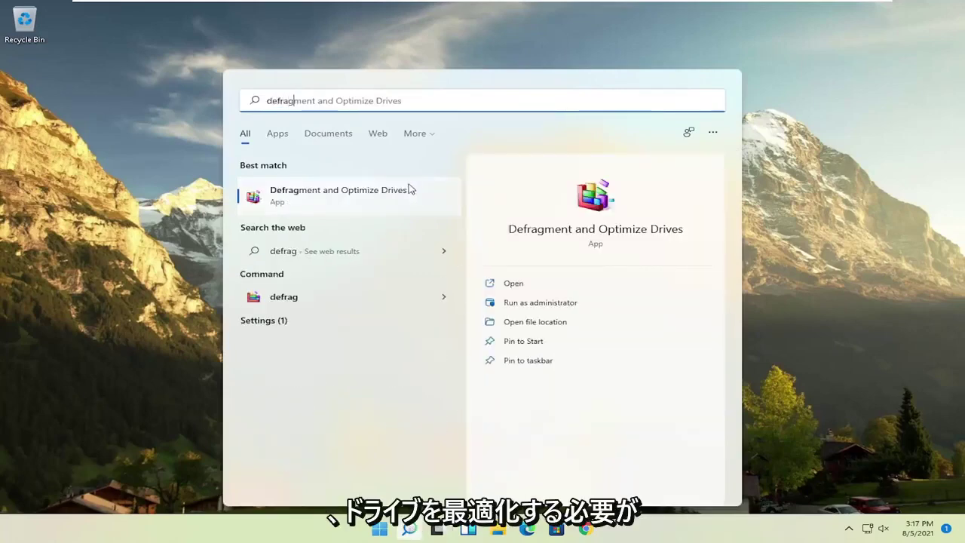
{"action": "left_click", "coordinate": [351, 201]}
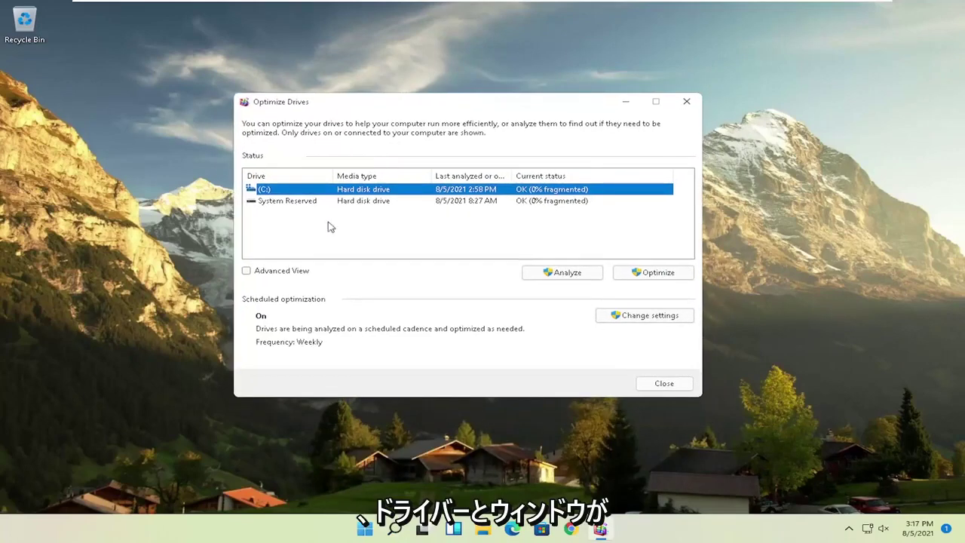
{"action": "left_click", "coordinate": [273, 202]}
{"action": "left_click", "coordinate": [271, 189]}
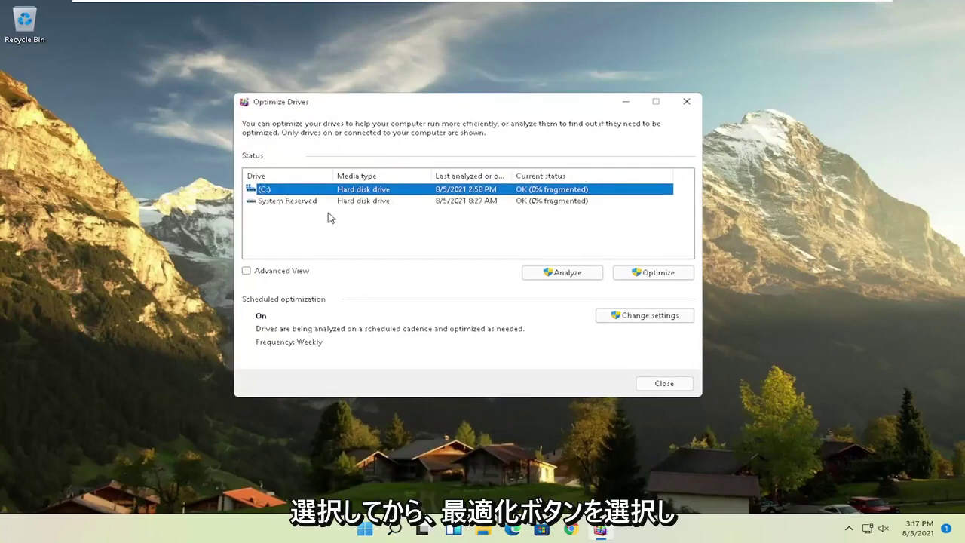
{"action": "left_click", "coordinate": [653, 273]}
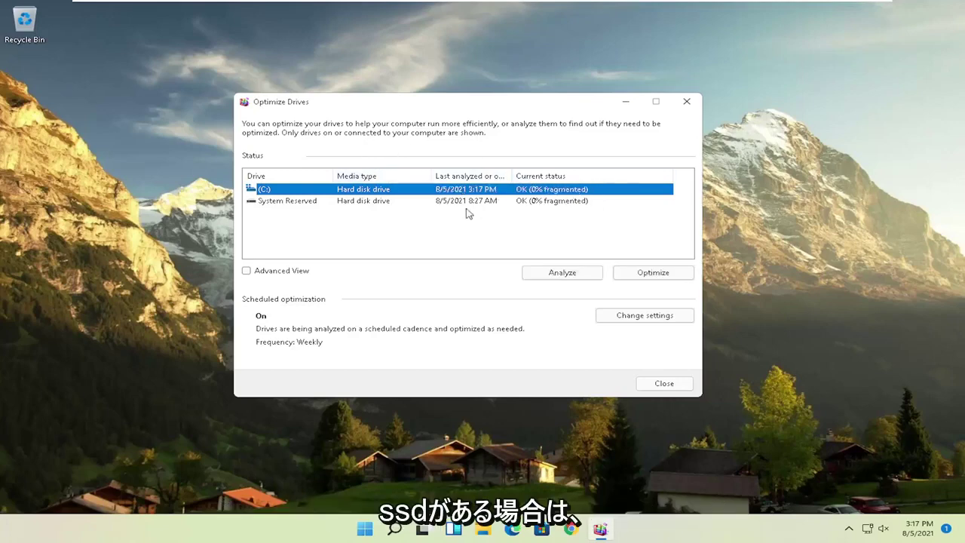
{"action": "left_click", "coordinate": [687, 101]}
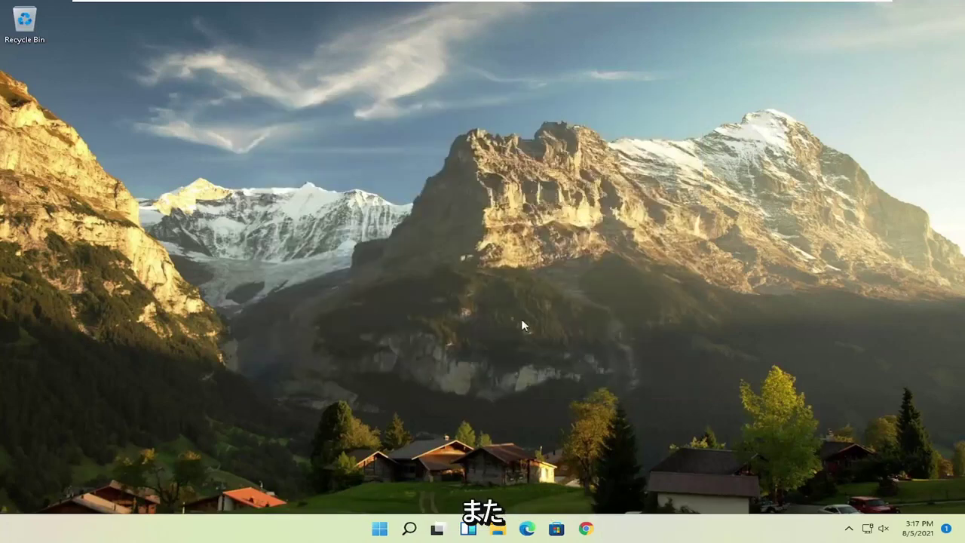
Launch Command Prompt as administrator and type the sfc /scannow command.
{"action": "left_click", "coordinate": [409, 528]}
{"action": "type", "text": "cmd"}
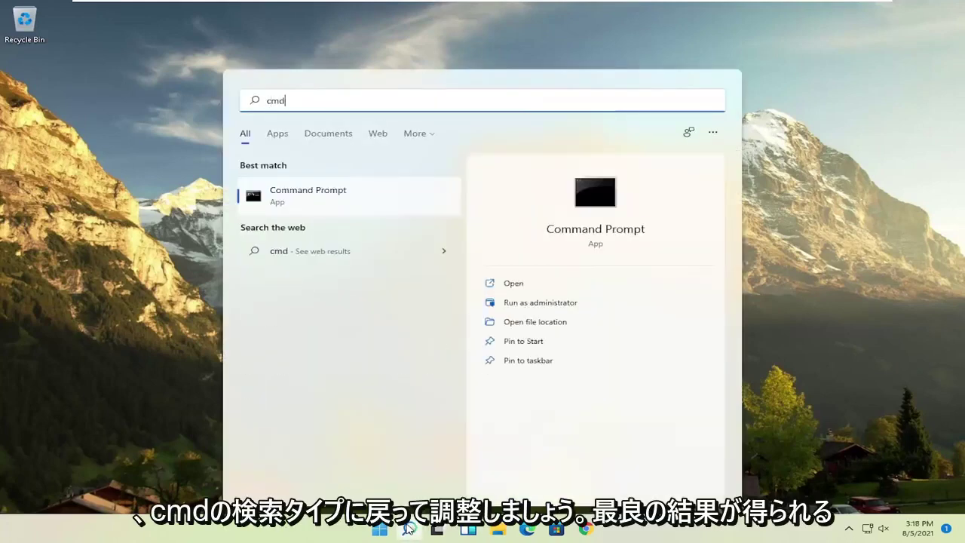
{"action": "right_click", "coordinate": [305, 195]}
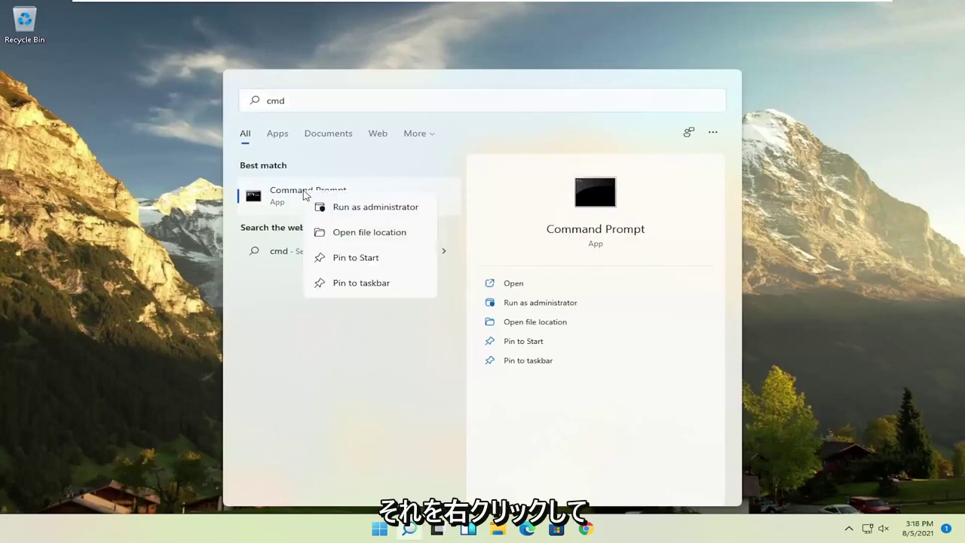
{"action": "left_click", "coordinate": [360, 209]}
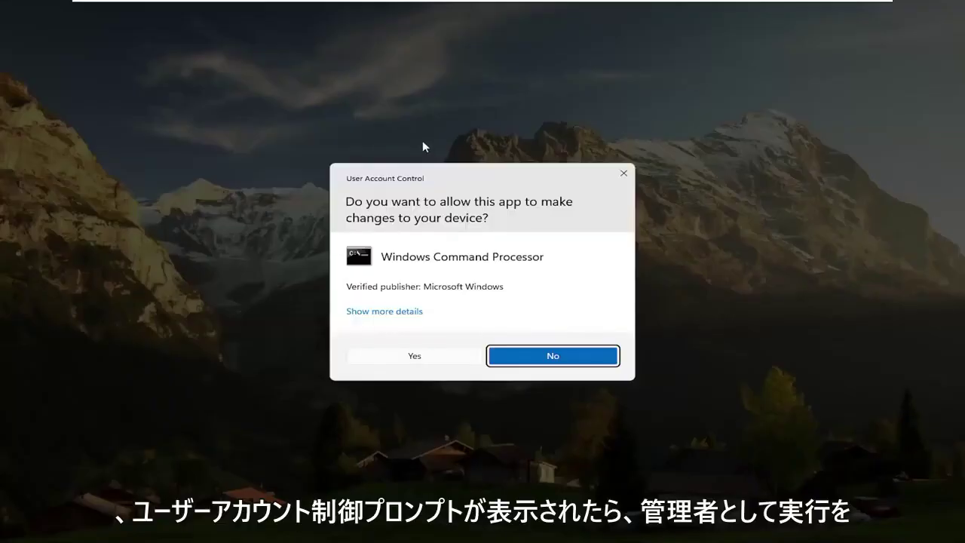
{"action": "left_click", "coordinate": [415, 355]}
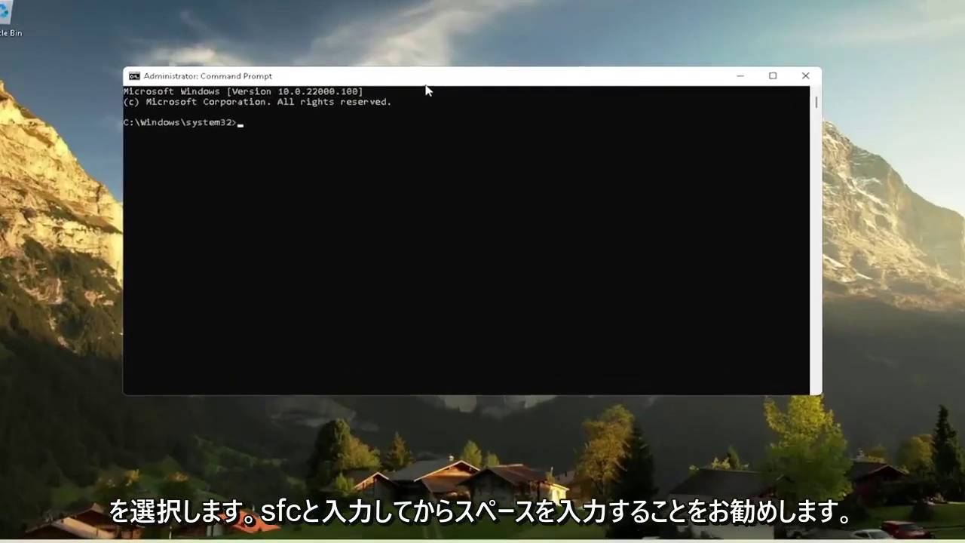
{"action": "type", "text": "sfc /s"}
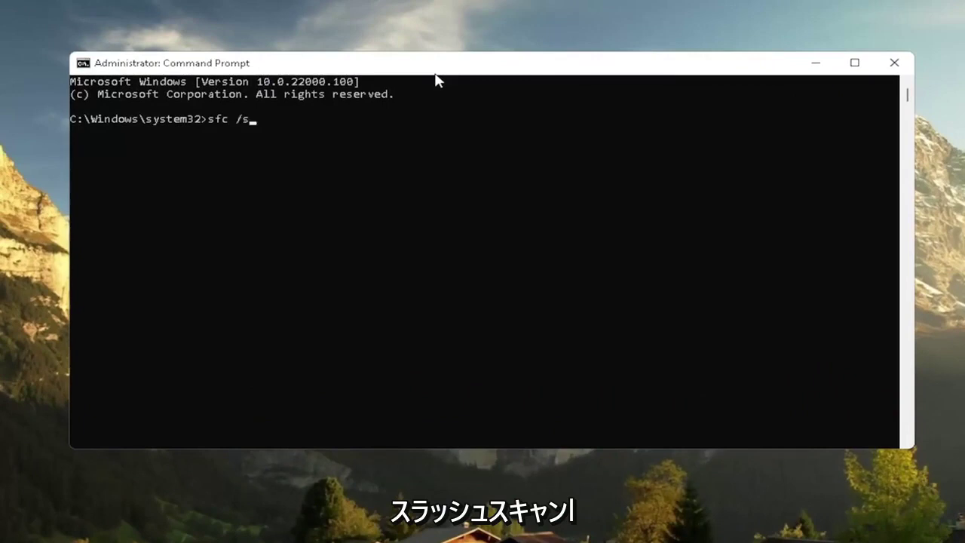
{"action": "type", "text": "cannow"}
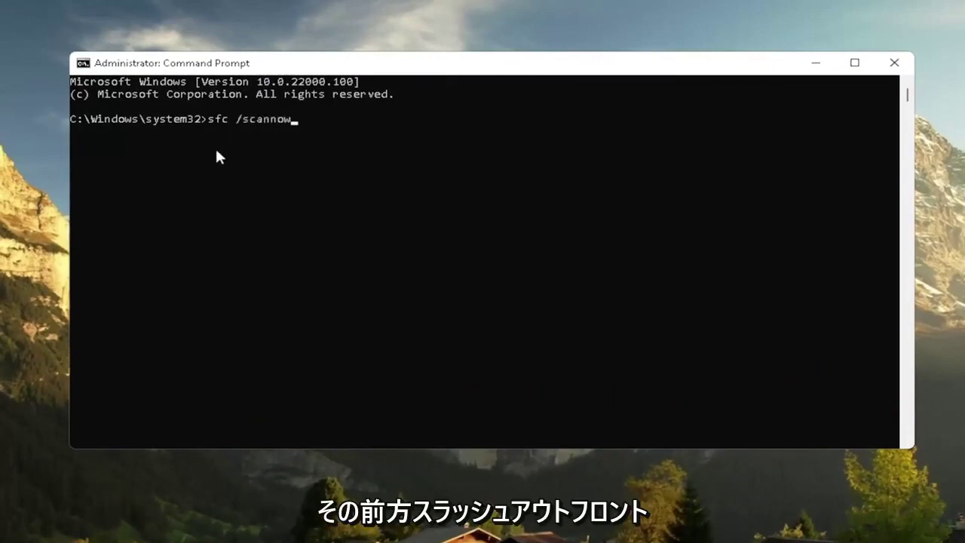
Run sfc /scannow to 100%, finding no integrity violations.
{"action": "key", "text": "Return"}
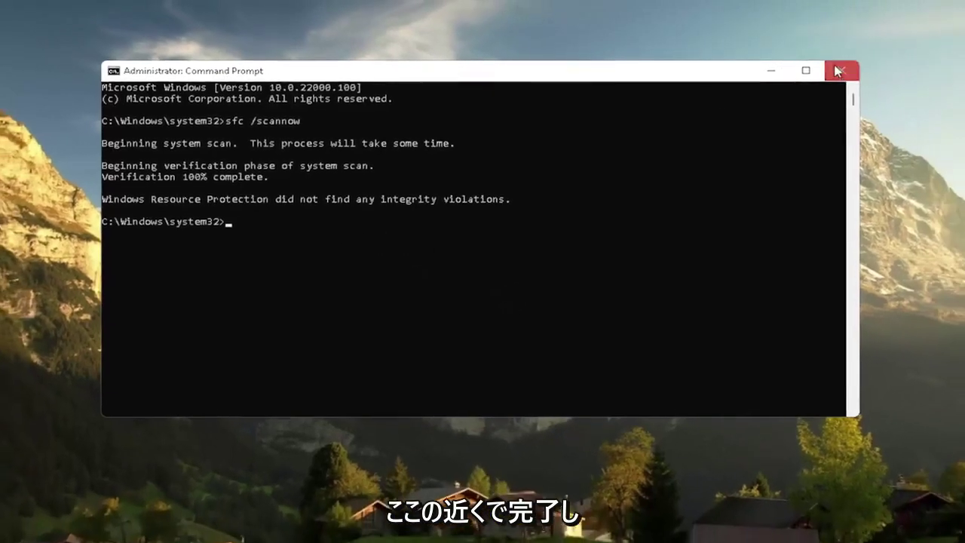
Close the Command Prompt window and bring up the Win+X quick-link menu.
{"action": "left_click", "coordinate": [839, 71]}
{"action": "right_click", "coordinate": [380, 527]}
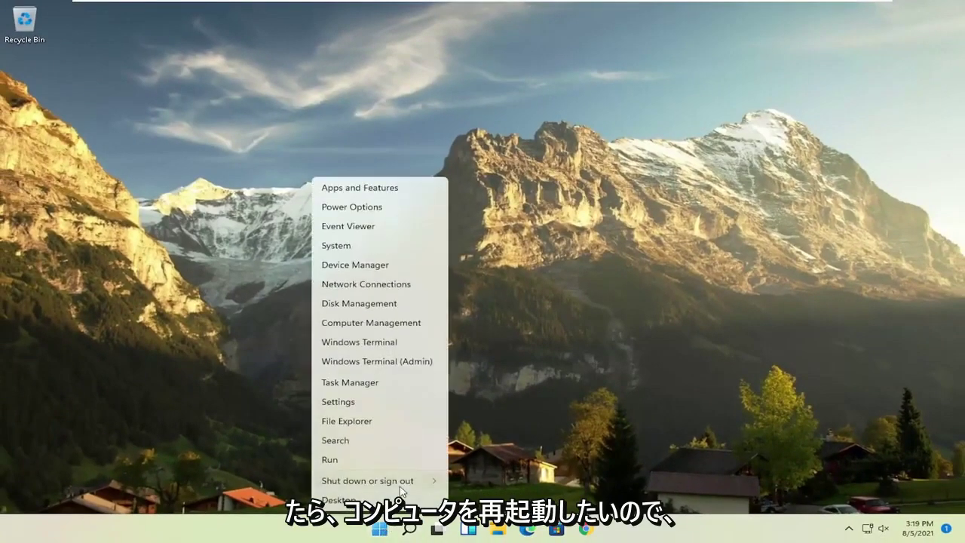